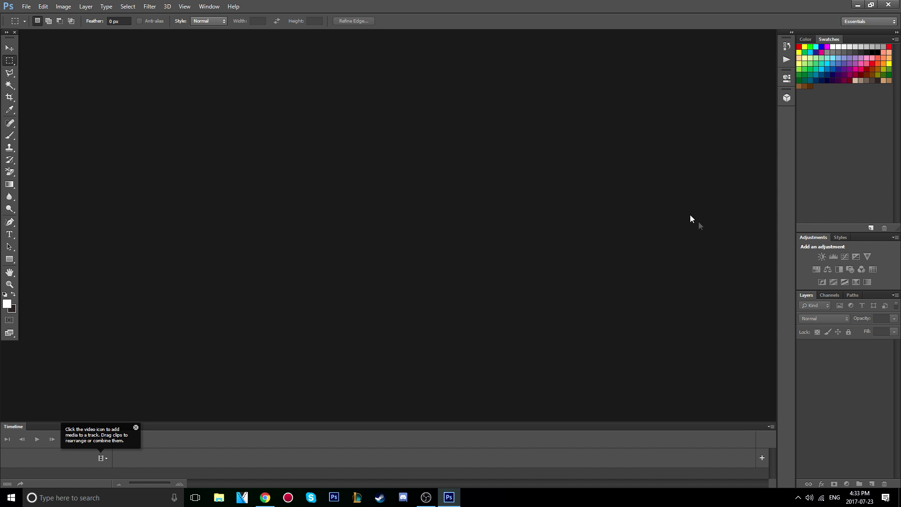
Step: Create a new 1280×720 px document with a transparent background
{"action": "left_click", "coordinate": [26, 7]}
{"action": "left_click", "coordinate": [31, 17]}
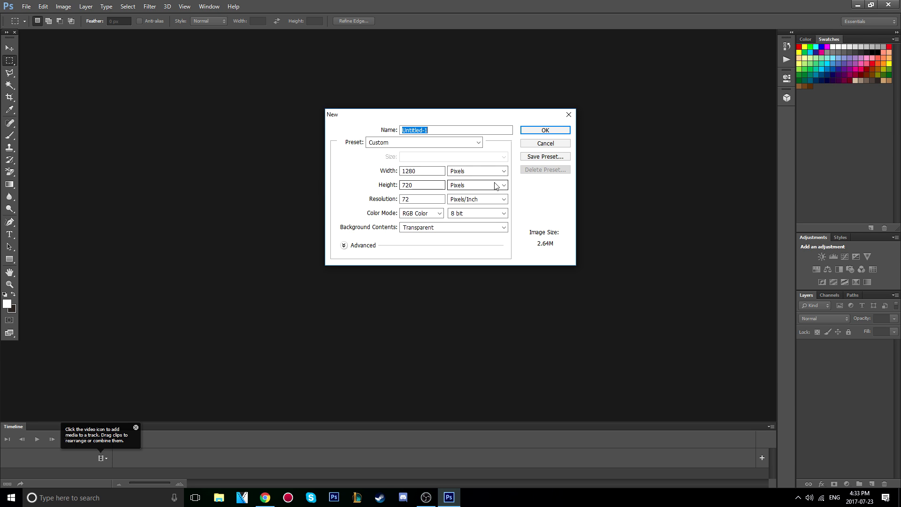
{"action": "left_click", "coordinate": [551, 131]}
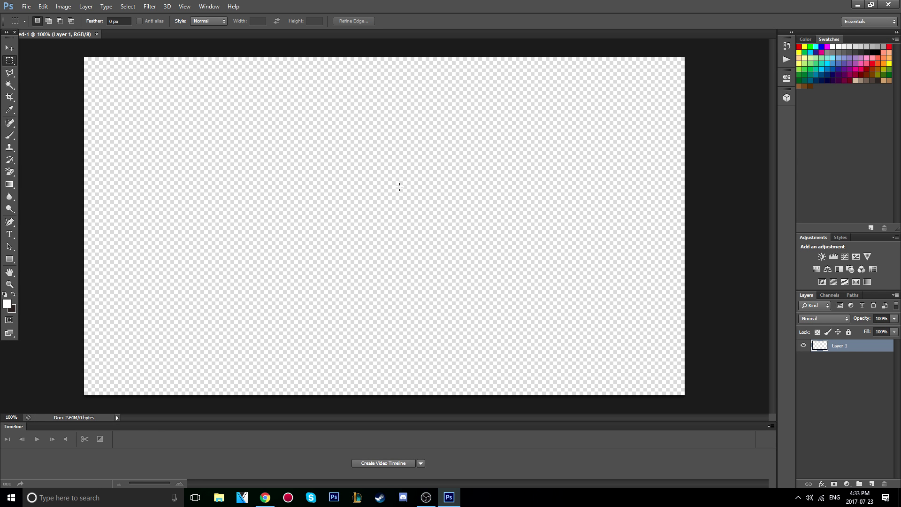
{"action": "left_click", "coordinate": [26, 7]}
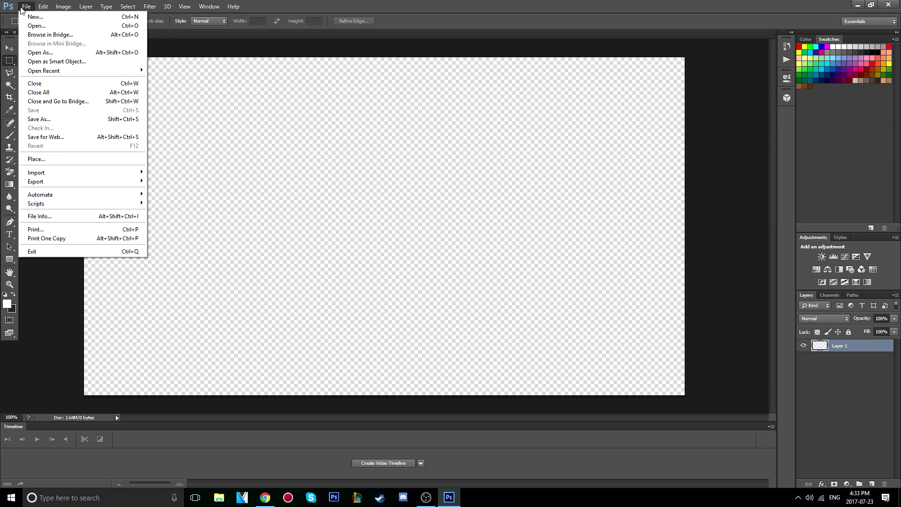
Step: Place the interview PNG from the Desktop so it fills the canvas as a layer
{"action": "left_click", "coordinate": [37, 159]}
{"action": "left_click", "coordinate": [306, 162]}
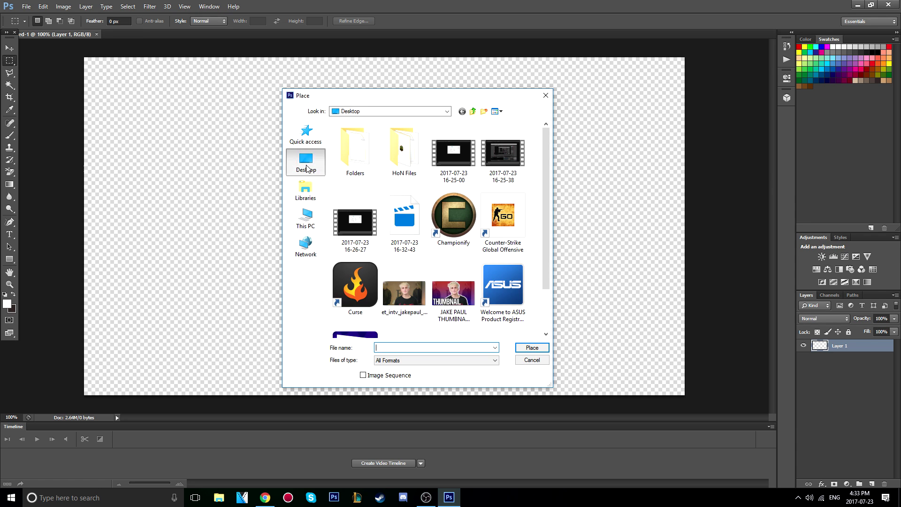
{"action": "scroll", "coordinate": [465, 242], "scroll_direction": "down", "scroll_amount": 5}
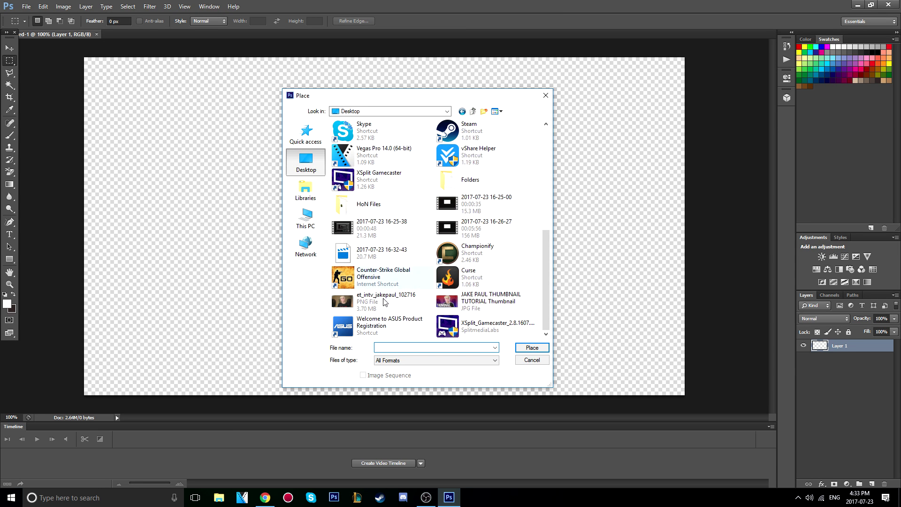
{"action": "double_click", "coordinate": [386, 302]}
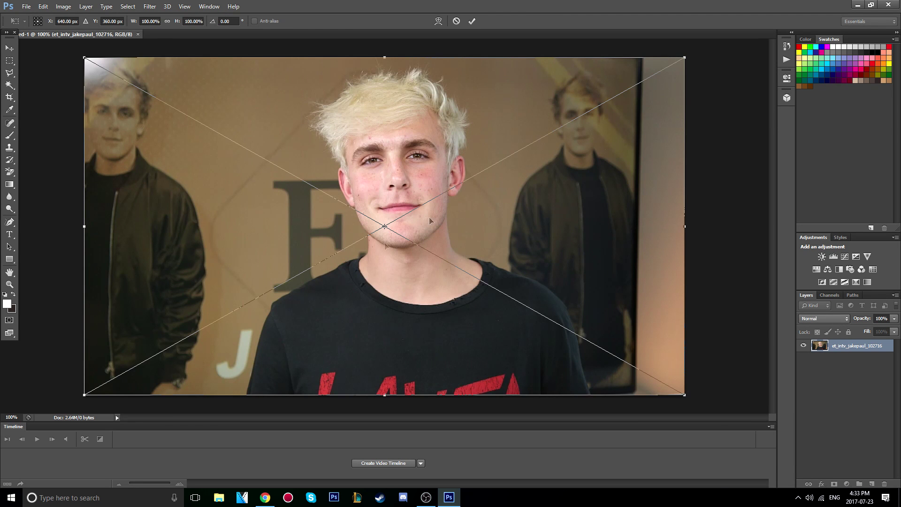
{"action": "left_click", "coordinate": [472, 21]}
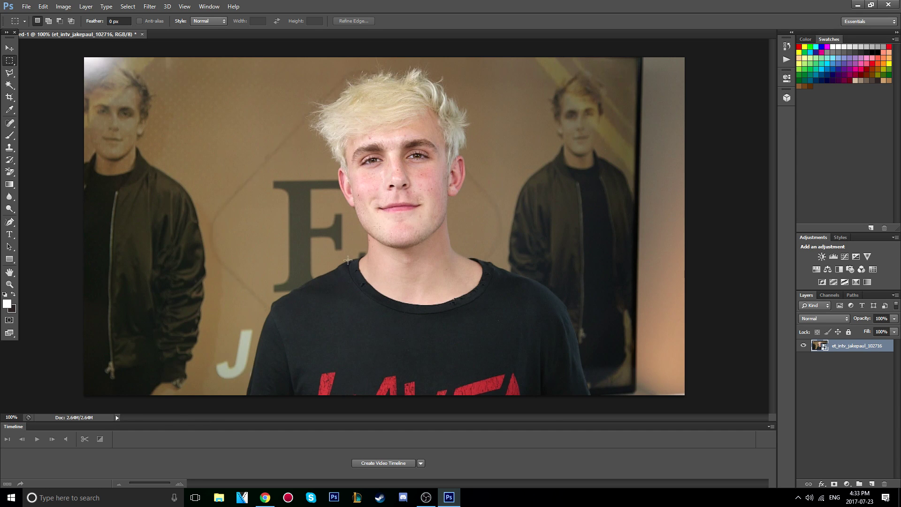
{"action": "key", "text": "l"}
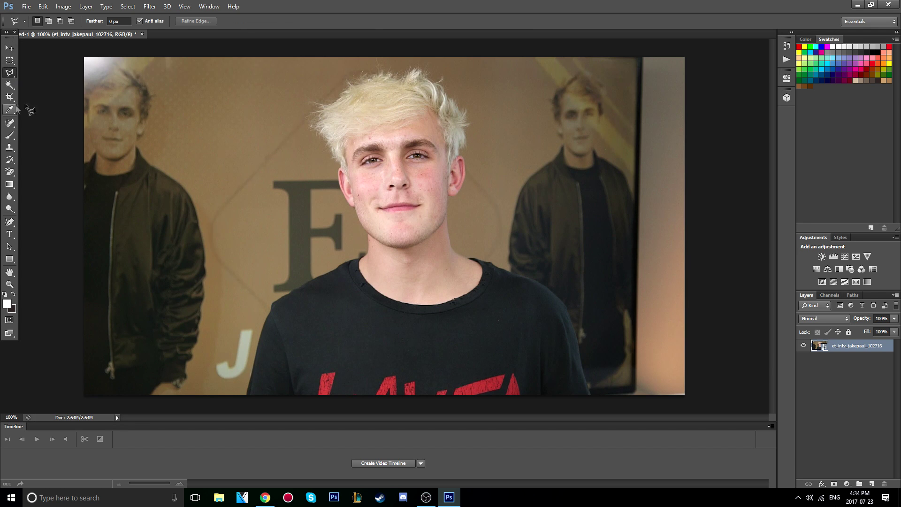
Step: Trace the blond man with the Polygonal Lasso and copy him onto a new Layer 1
{"action": "right_click", "coordinate": [8, 72]}
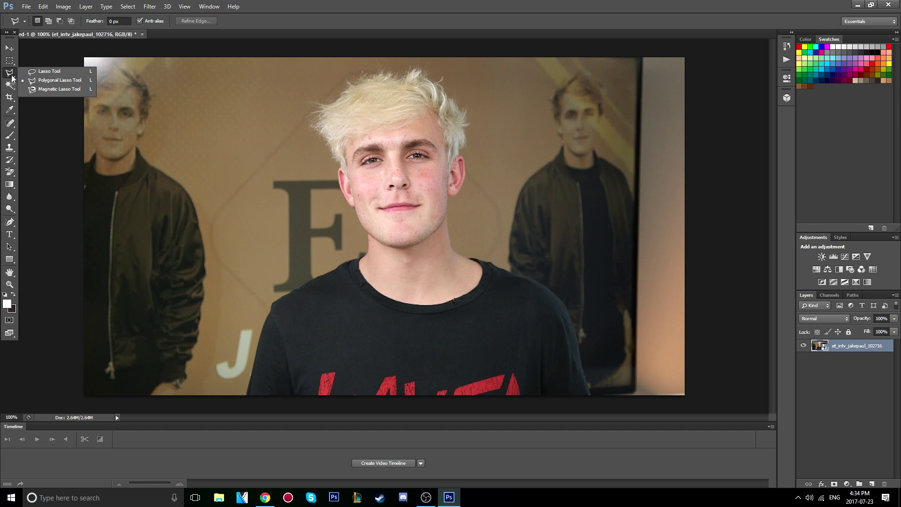
{"action": "left_click", "coordinate": [48, 83]}
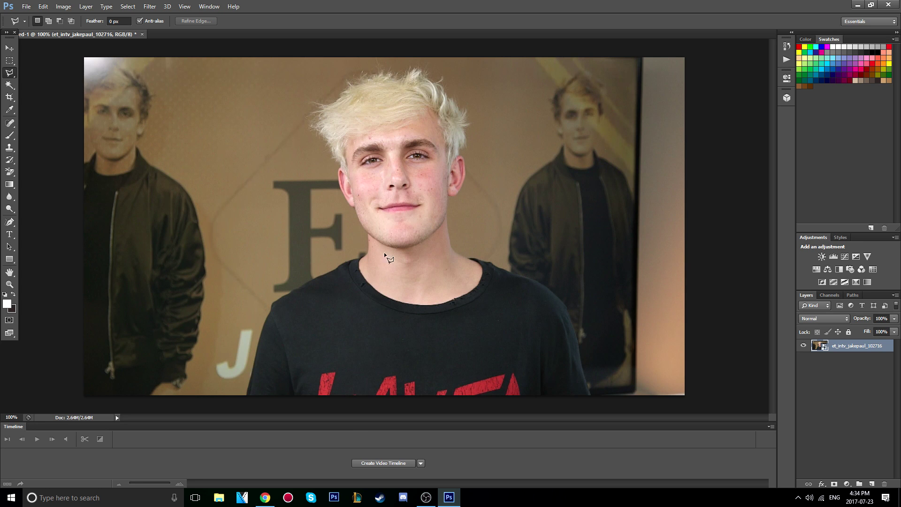
{"action": "left_click", "coordinate": [265, 316]}
{"action": "left_click", "coordinate": [359, 258]}
{"action": "left_click", "coordinate": [369, 253]}
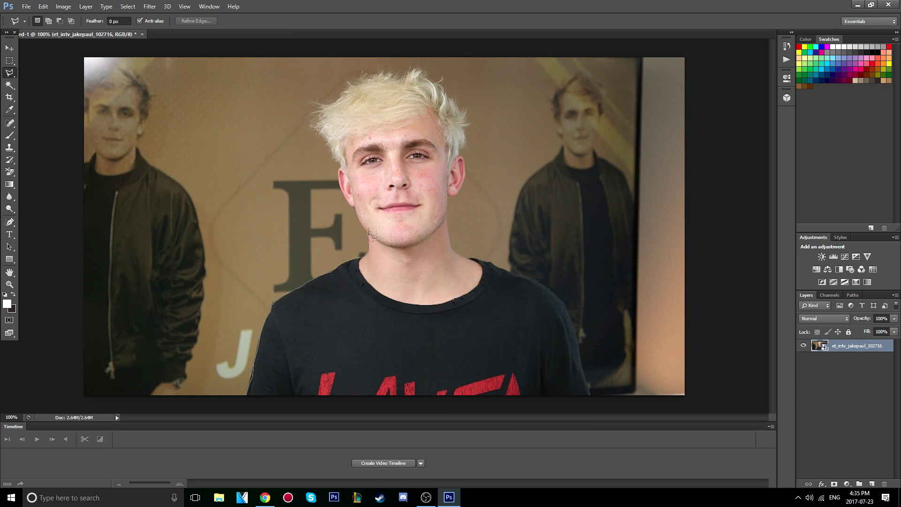
{"action": "left_click", "coordinate": [348, 199]}
{"action": "left_click", "coordinate": [452, 195]}
{"action": "mouse_move", "coordinate": [466, 258]}
{"action": "left_mouse_down"}
{"action": "mouse_move", "coordinate": [563, 303]}
{"action": "mouse_move", "coordinate": [592, 400]}
{"action": "mouse_move", "coordinate": [275, 415]}
{"action": "mouse_move", "coordinate": [248, 397]}
{"action": "left_mouse_up"}
{"action": "left_click", "coordinate": [247, 397]}
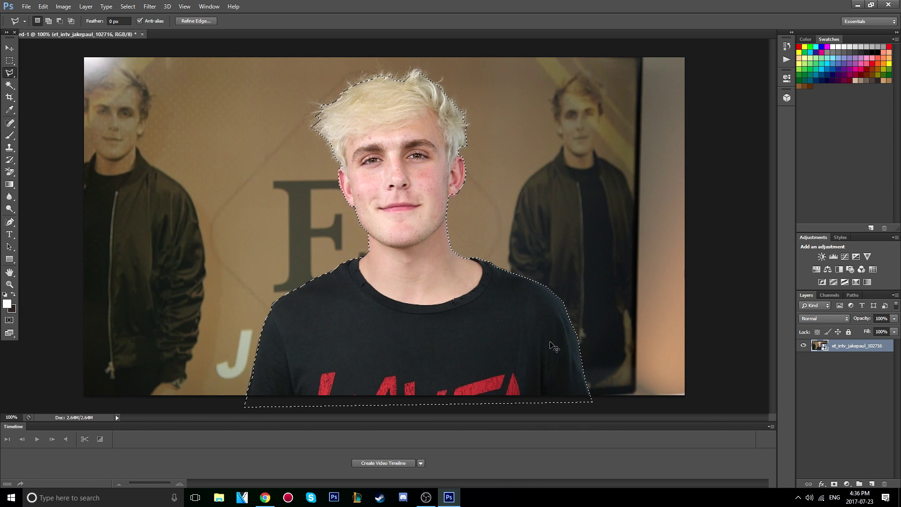
{"action": "key", "text": "ctrl+j"}
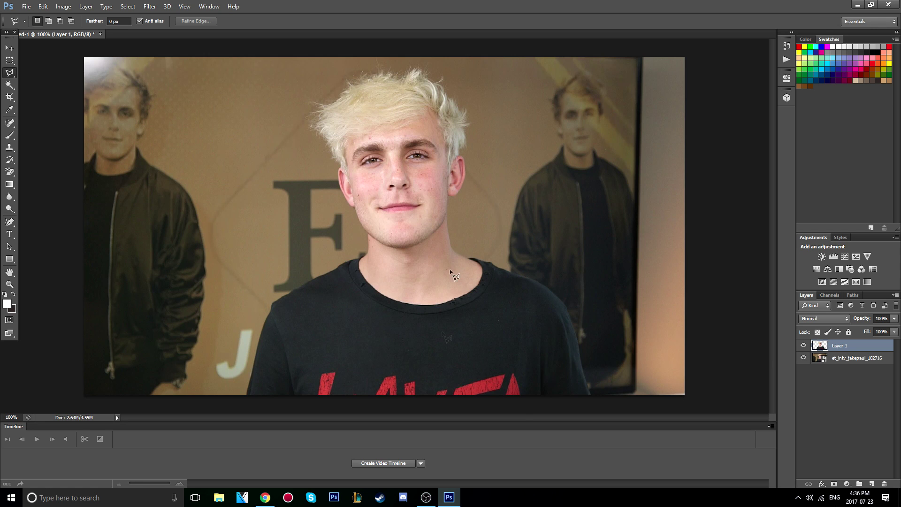
Step: Nudge the cut-out slightly right, then open Blending Options for Layer 1
{"action": "left_click", "coordinate": [9, 48]}
{"action": "left_click_drag", "start_coordinate": [415, 298], "coordinate": [421, 299]}
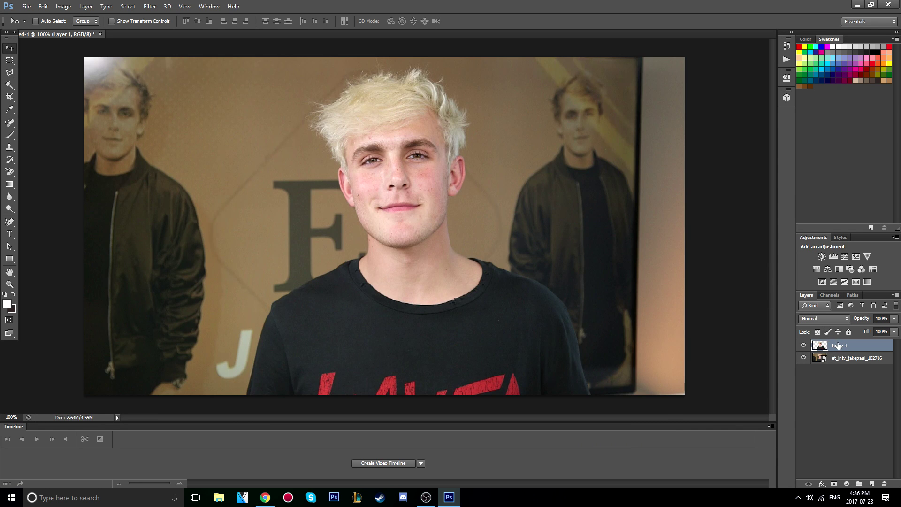
{"action": "left_click", "coordinate": [840, 365]}
{"action": "left_click", "coordinate": [848, 347]}
{"action": "right_click", "coordinate": [840, 347]}
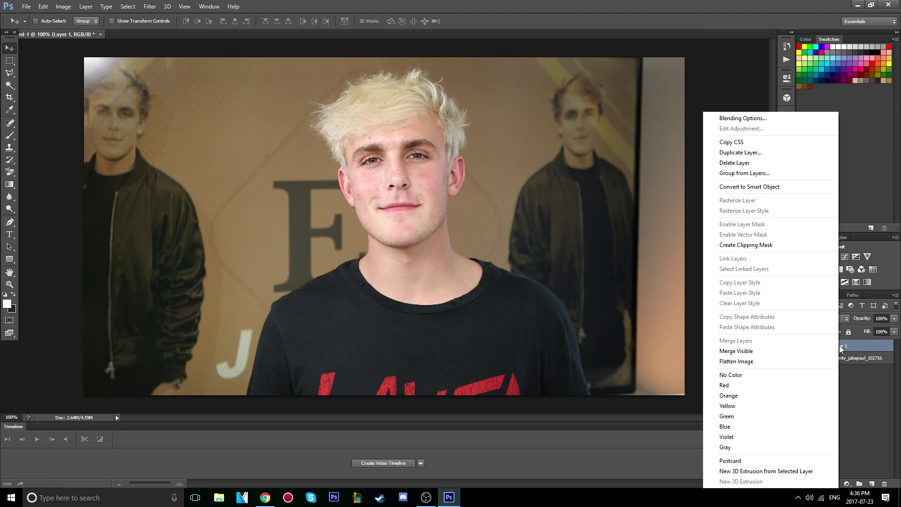
{"action": "left_click", "coordinate": [733, 116]}
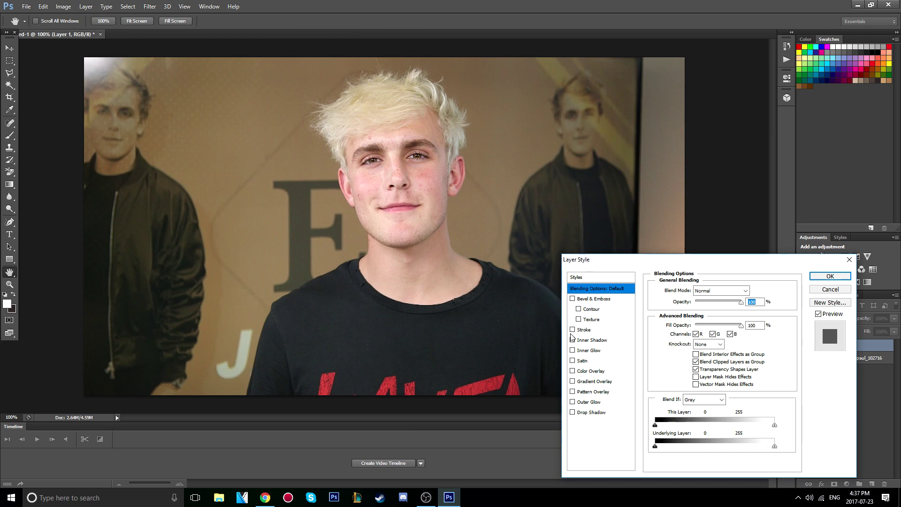
Step: Add a thick near-white Stroke around the cut-out man
{"action": "left_click", "coordinate": [573, 330]}
{"action": "left_click", "coordinate": [585, 330]}
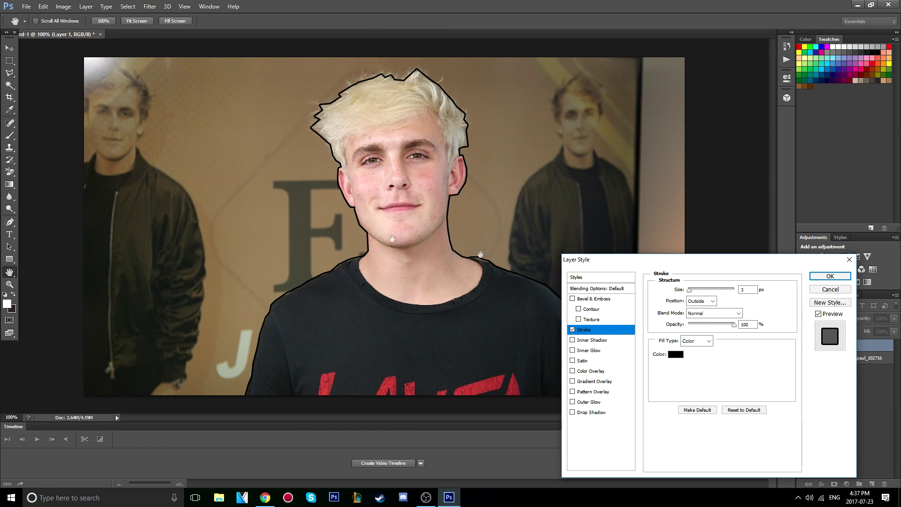
{"action": "left_click", "coordinate": [676, 355]}
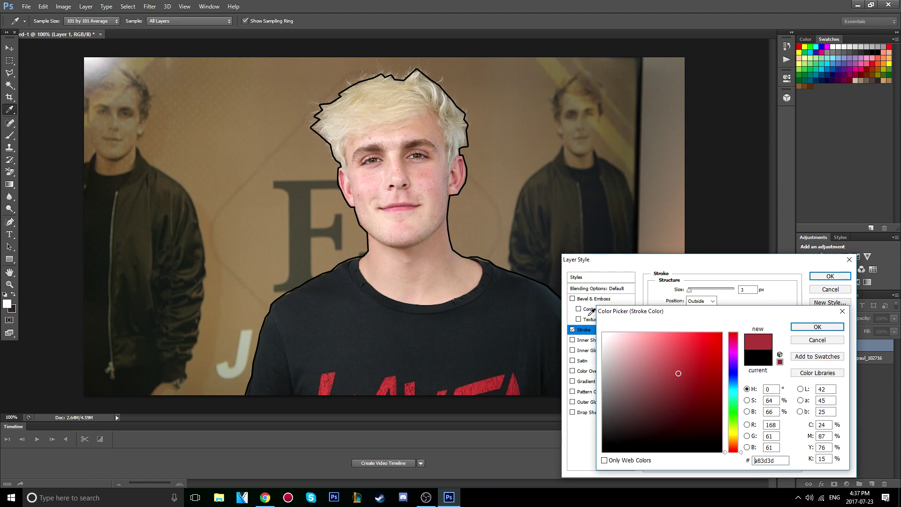
{"action": "left_click", "coordinate": [518, 306]}
{"action": "mouse_move", "coordinate": [605, 330]}
{"action": "left_mouse_down"}
{"action": "mouse_move", "coordinate": [623, 336]}
{"action": "mouse_move", "coordinate": [605, 340]}
{"action": "mouse_move", "coordinate": [611, 338]}
{"action": "left_mouse_up"}
{"action": "left_click", "coordinate": [817, 326]}
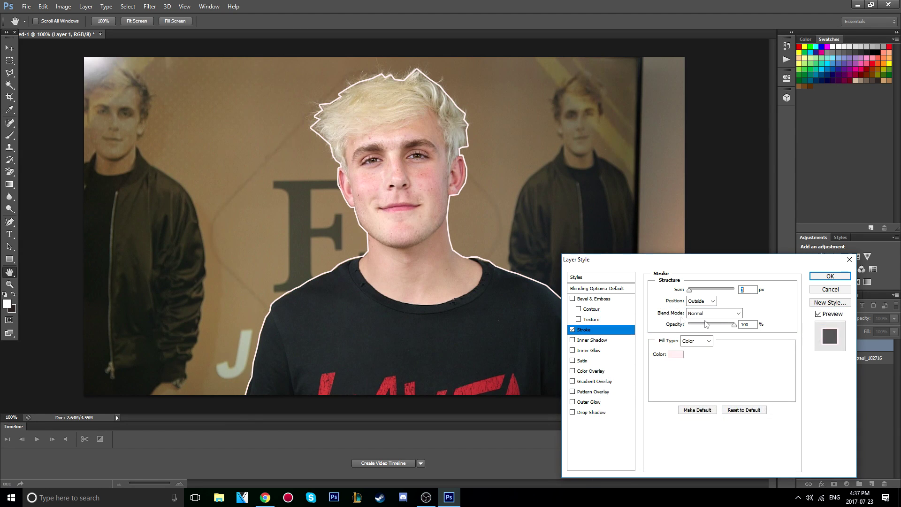
{"action": "left_click_drag", "start_coordinate": [692, 294], "coordinate": [695, 291]}
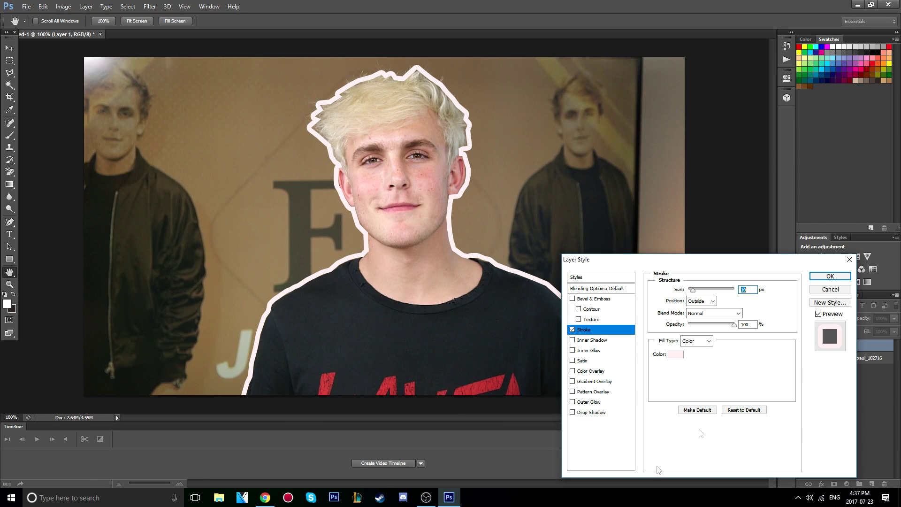
Step: Add an Outer Glow with 13% spread and 32 px size, and apply the effects
{"action": "left_click", "coordinate": [573, 402]}
{"action": "left_click", "coordinate": [587, 403]}
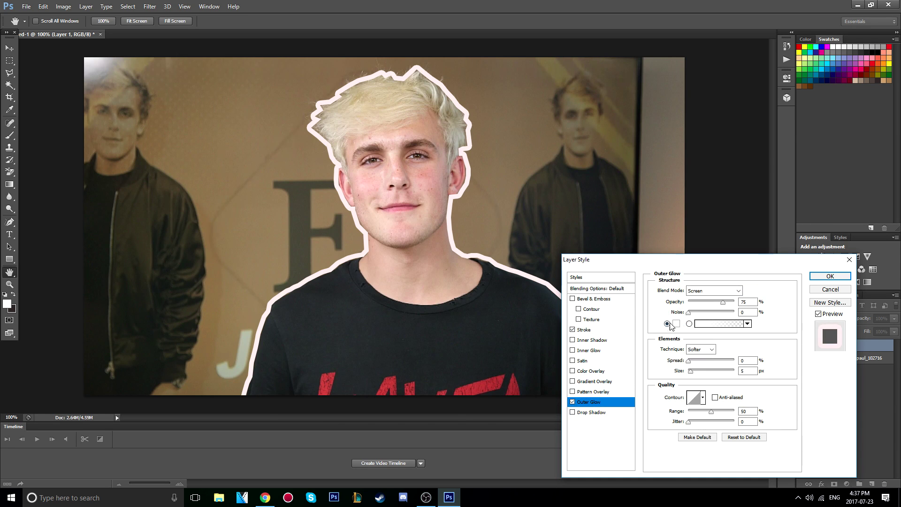
{"action": "left_click_drag", "start_coordinate": [693, 361], "coordinate": [698, 371]}
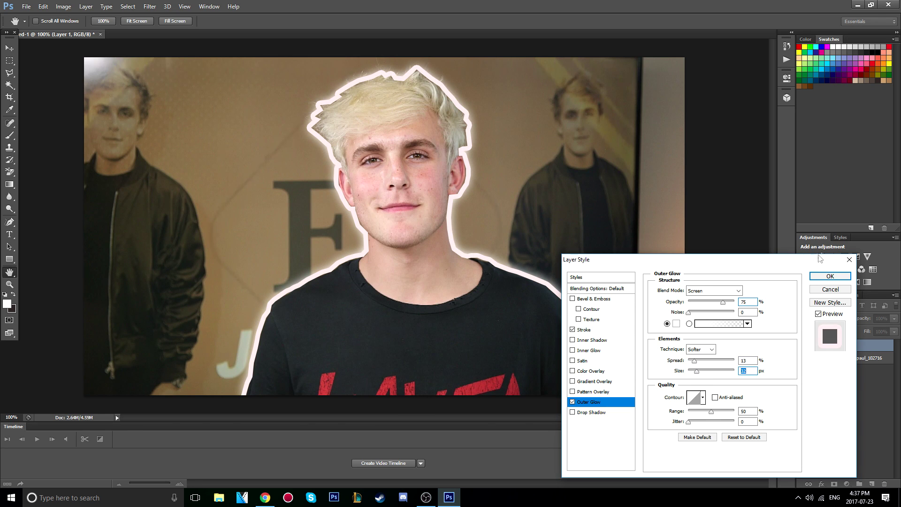
{"action": "left_click", "coordinate": [839, 277]}
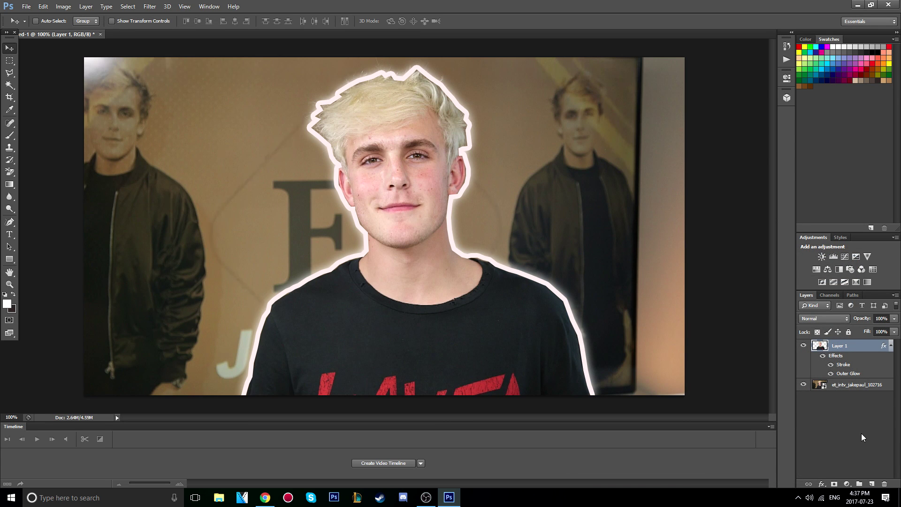
{"action": "left_click", "coordinate": [831, 389]}
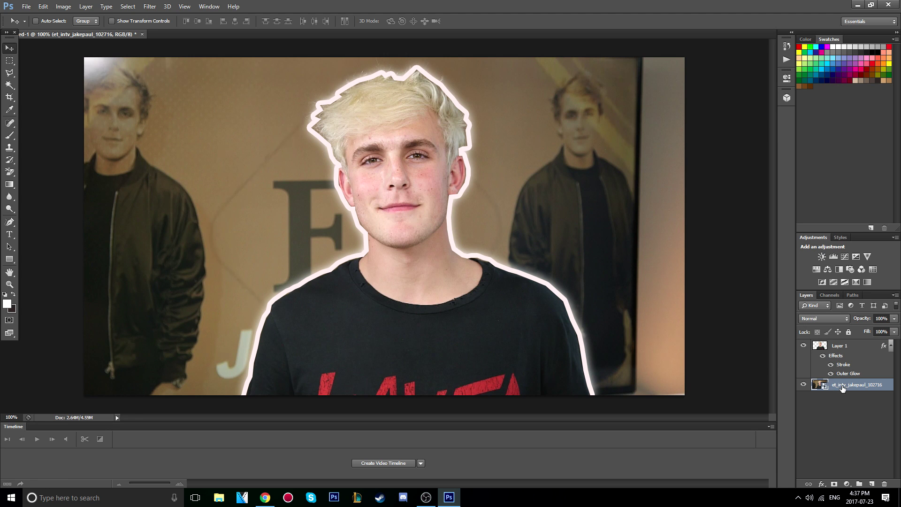
Step: Give the background photo layer a 50% blue-purple Color Overlay
{"action": "right_click", "coordinate": [842, 388]}
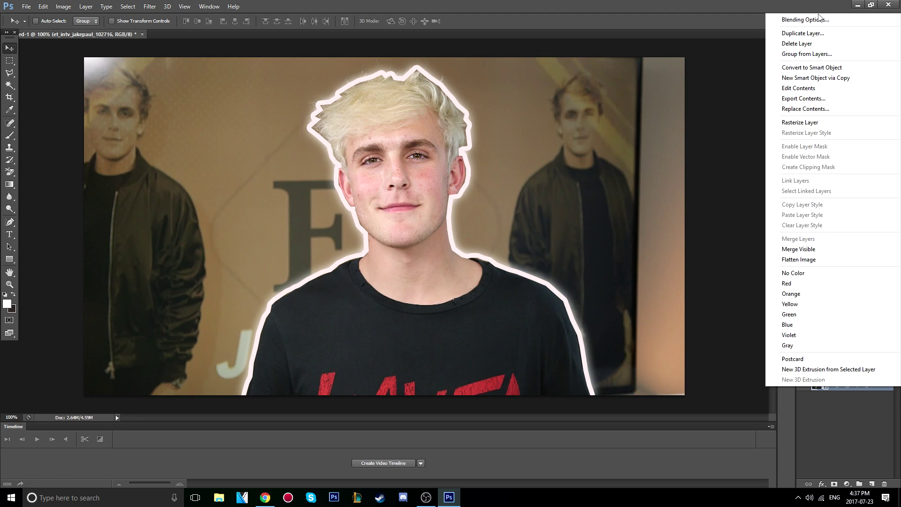
{"action": "left_click", "coordinate": [807, 17]}
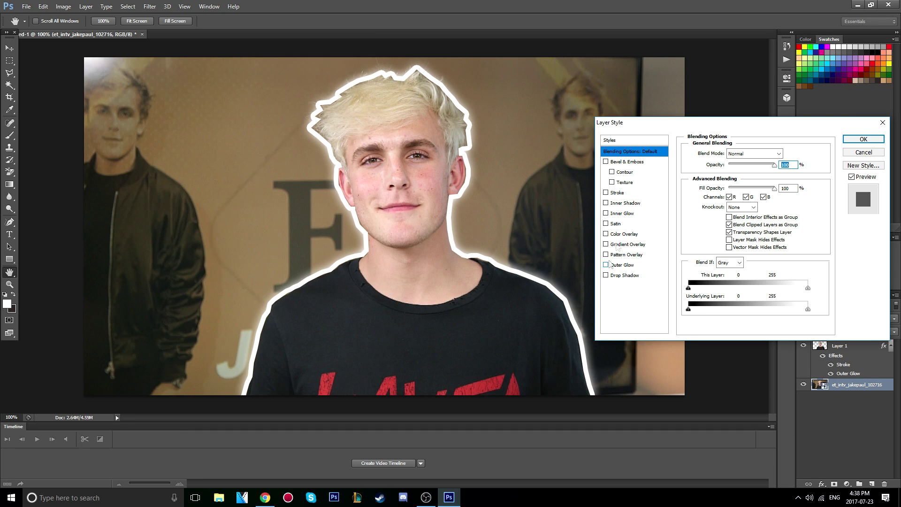
{"action": "left_click", "coordinate": [605, 234]}
{"action": "left_click", "coordinate": [605, 236]}
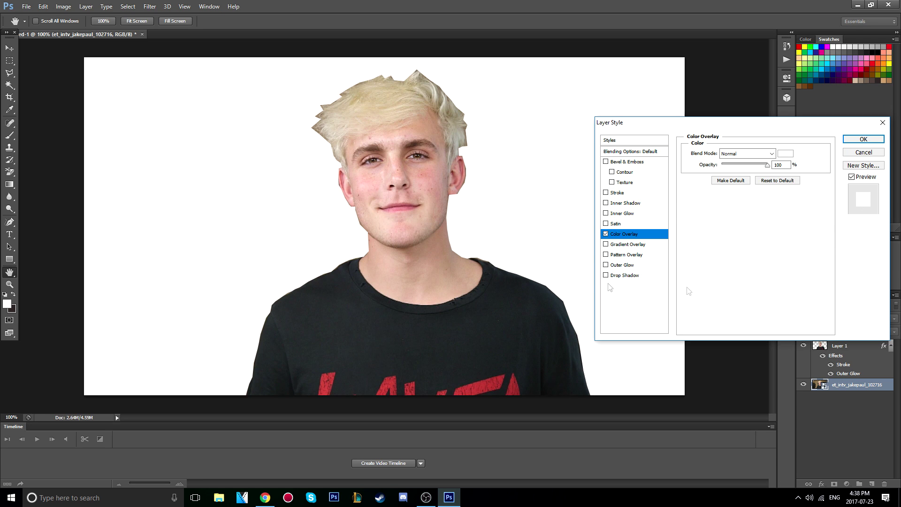
{"action": "left_click_drag", "start_coordinate": [768, 166], "coordinate": [746, 168]}
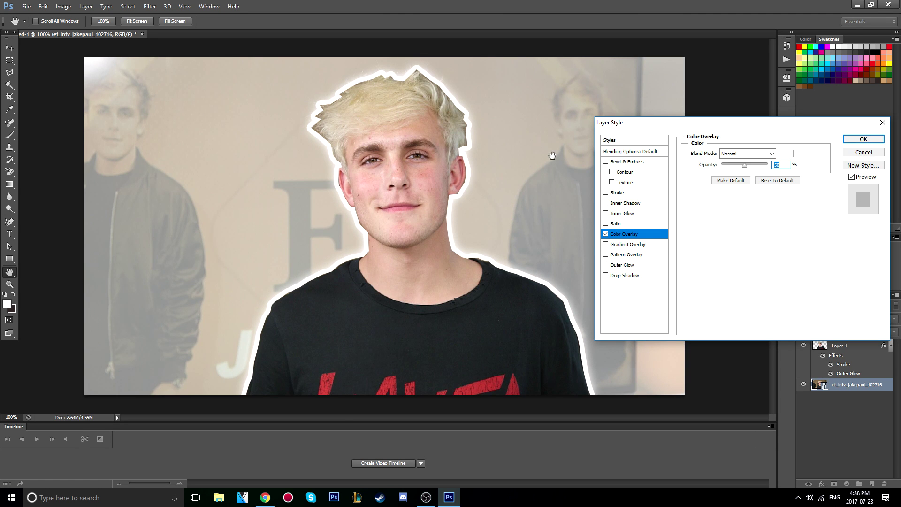
{"action": "left_click", "coordinate": [786, 154]}
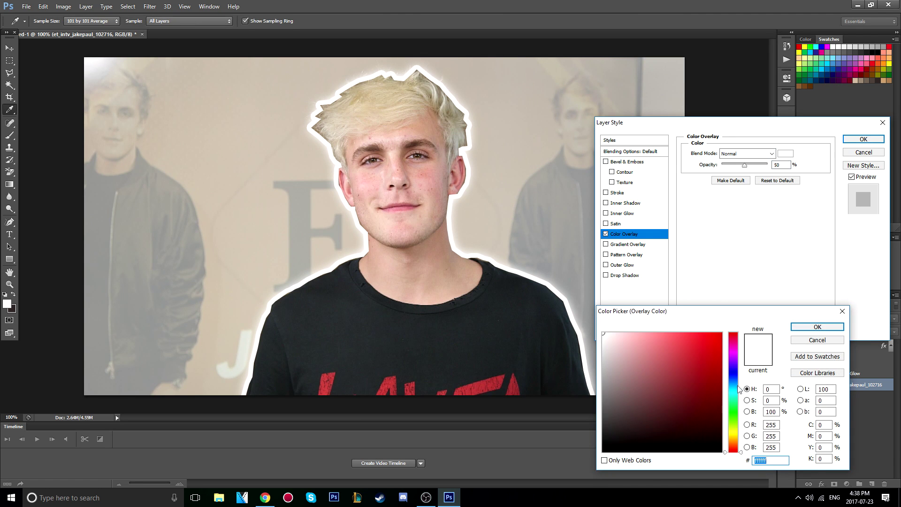
{"action": "left_click", "coordinate": [708, 342]}
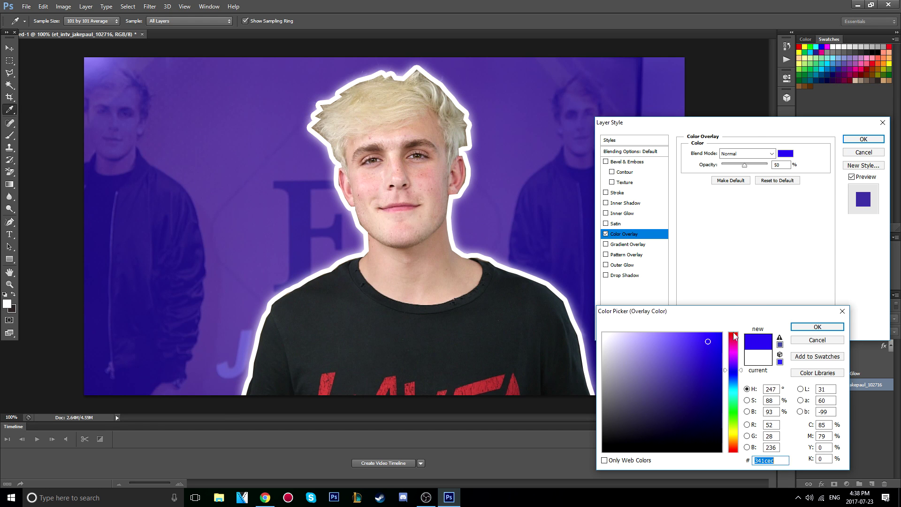
{"action": "left_click", "coordinate": [733, 334]}
{"action": "left_click", "coordinate": [730, 375]}
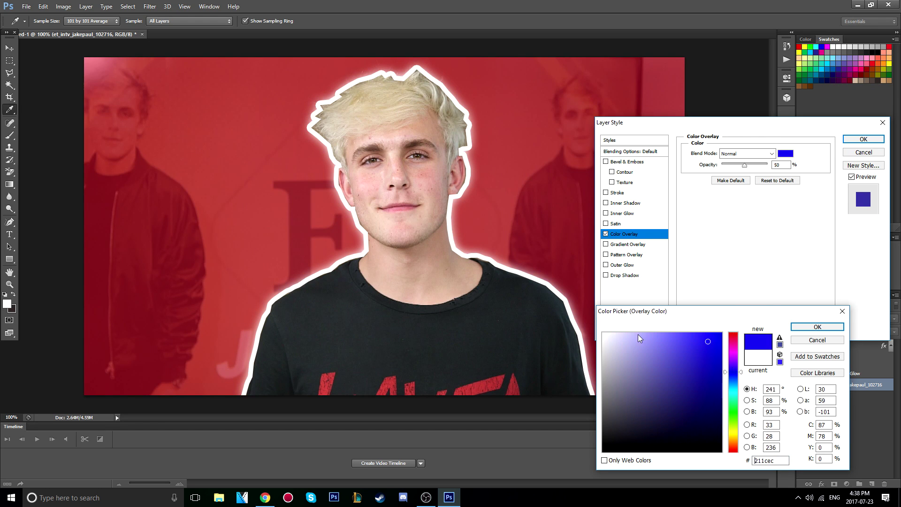
{"action": "left_click", "coordinate": [817, 326]}
{"action": "left_click", "coordinate": [628, 245]}
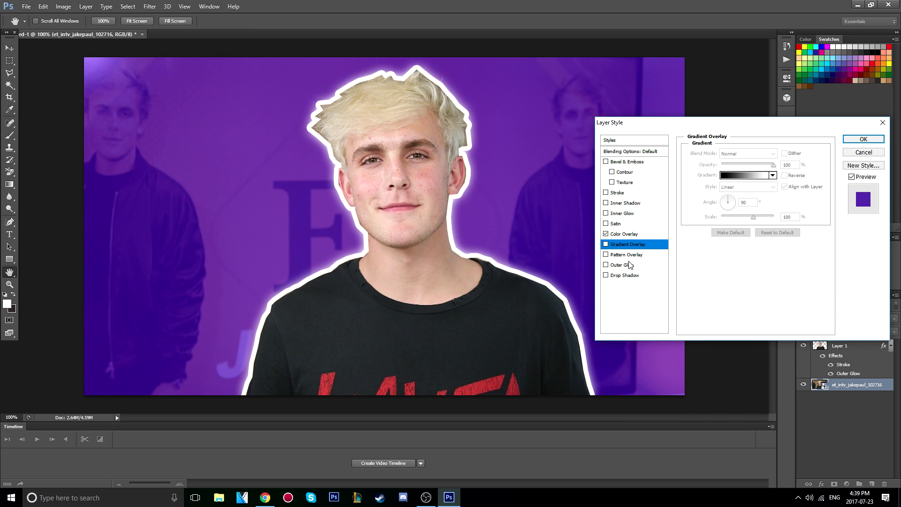
Step: Replace the Color Overlay with a 50% Red, Green Gradient Overlay on the background
{"action": "left_click", "coordinate": [606, 234]}
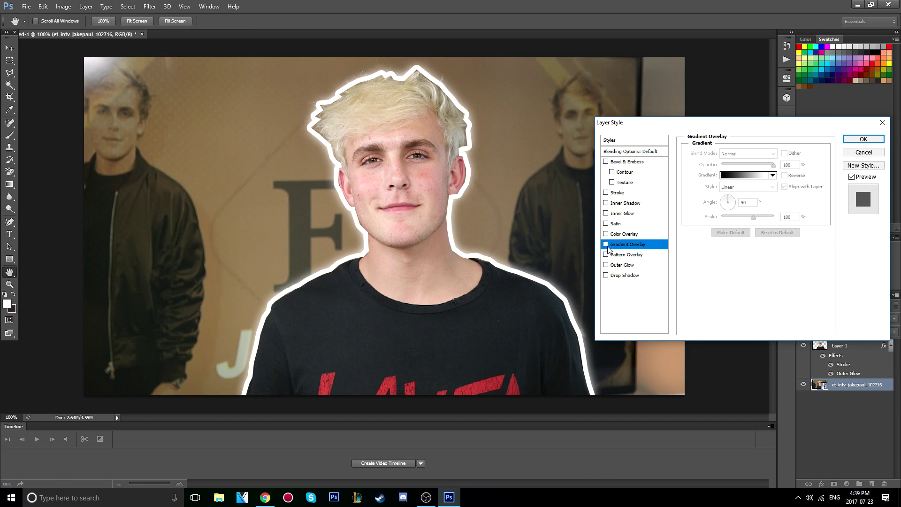
{"action": "left_click", "coordinate": [606, 245]}
{"action": "left_click_drag", "start_coordinate": [773, 165], "coordinate": [747, 168]}
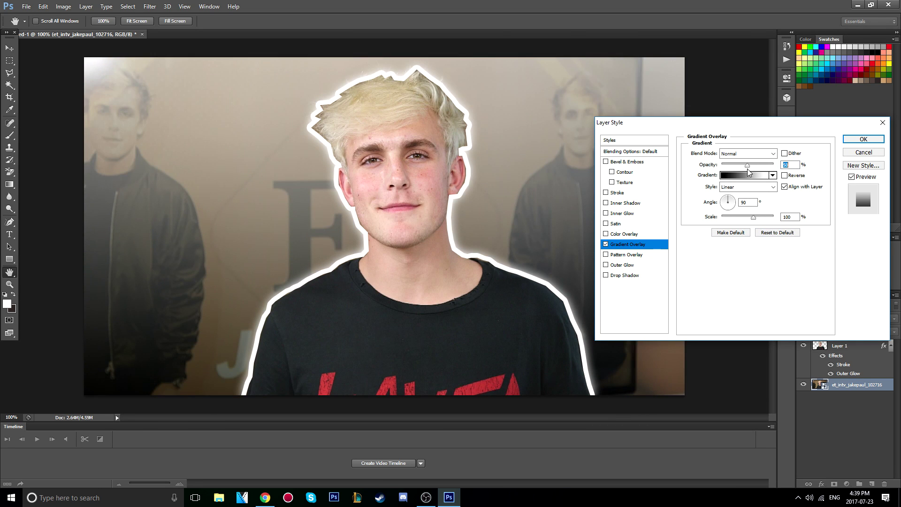
{"action": "left_click", "coordinate": [755, 175]}
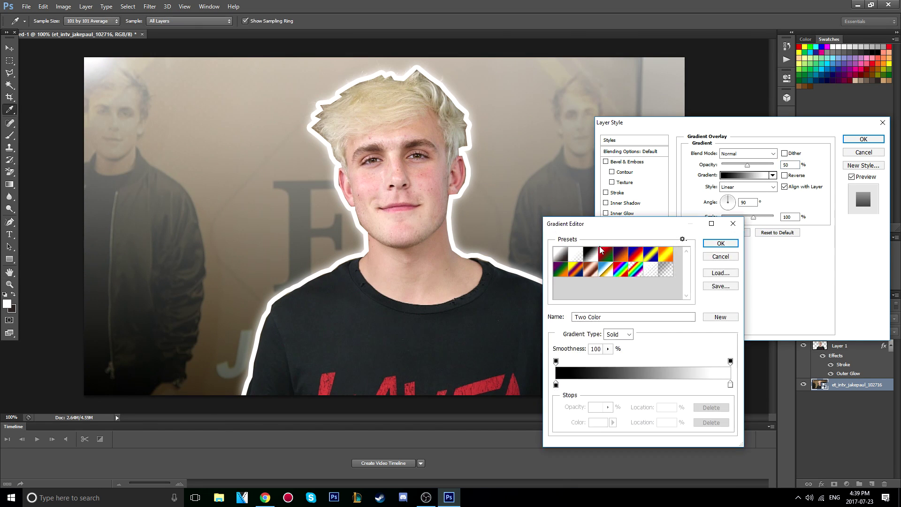
{"action": "left_click", "coordinate": [637, 267]}
{"action": "left_click", "coordinate": [650, 254]}
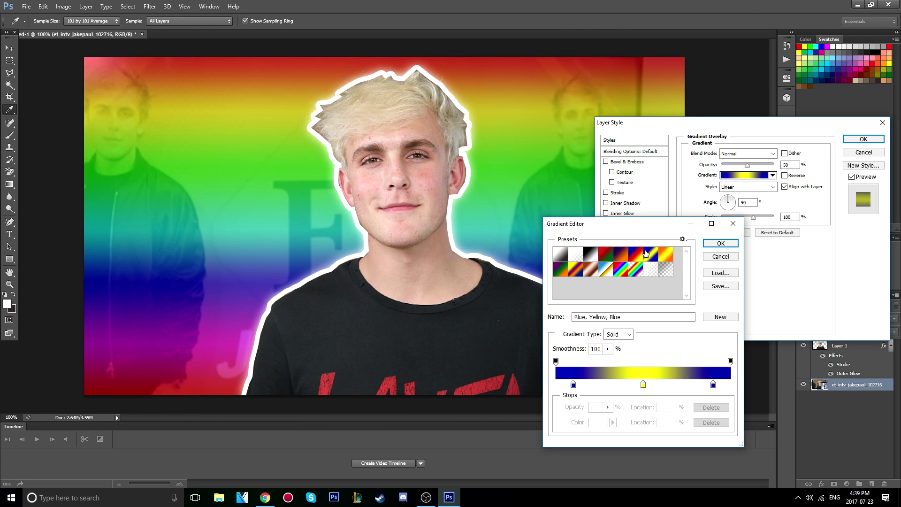
{"action": "left_click", "coordinate": [635, 254]}
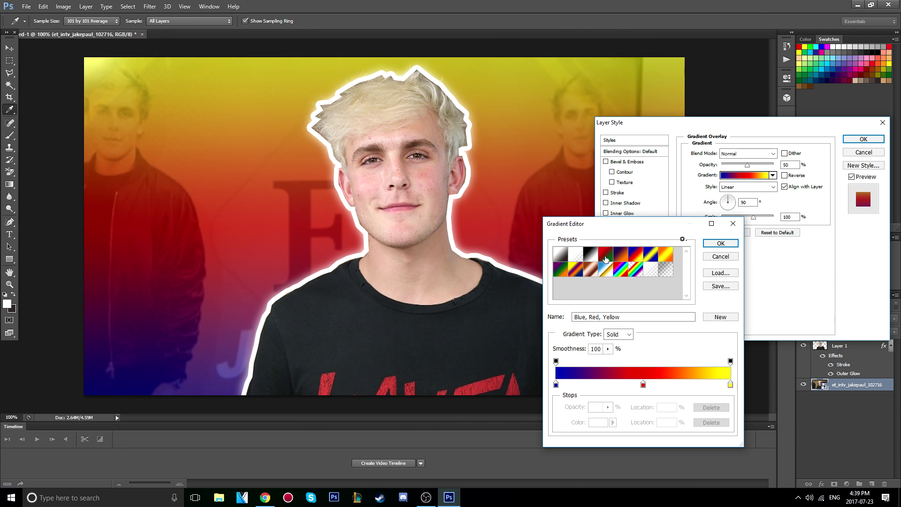
{"action": "left_click", "coordinate": [605, 257]}
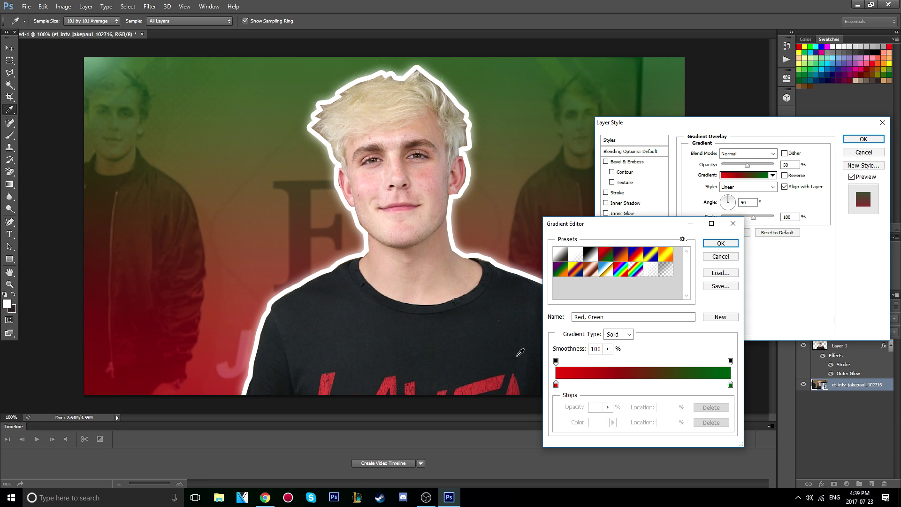
Step: Recolour the gradient's green stop to blue-purple for a red-to-blue overlay, and apply it
{"action": "left_click", "coordinate": [556, 385]}
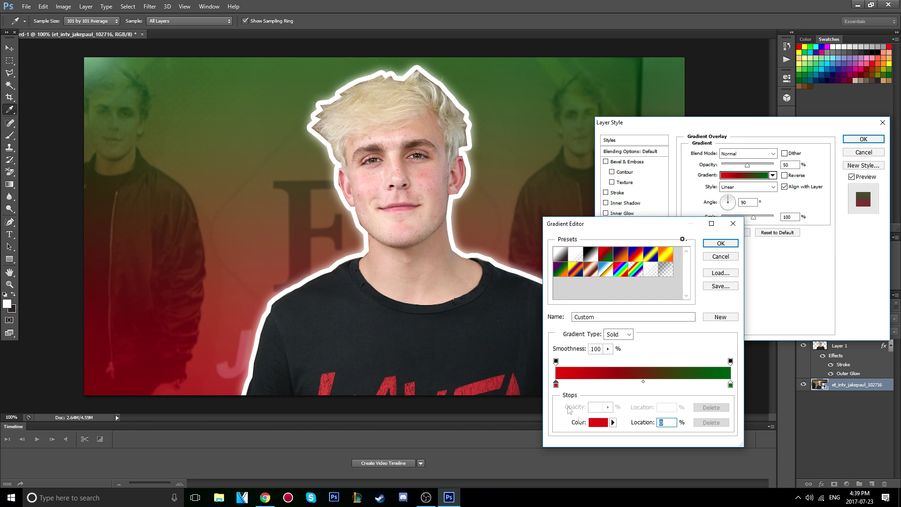
{"action": "left_click", "coordinate": [598, 422]}
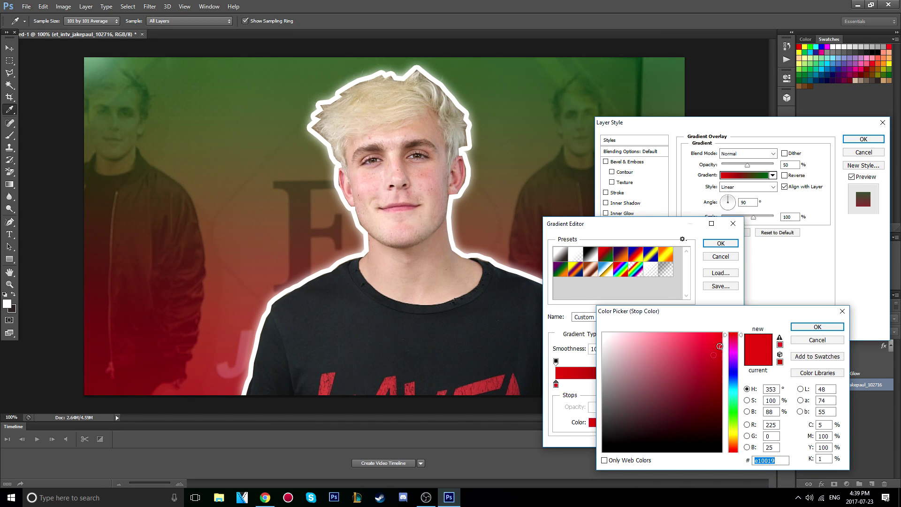
{"action": "left_click", "coordinate": [817, 327]}
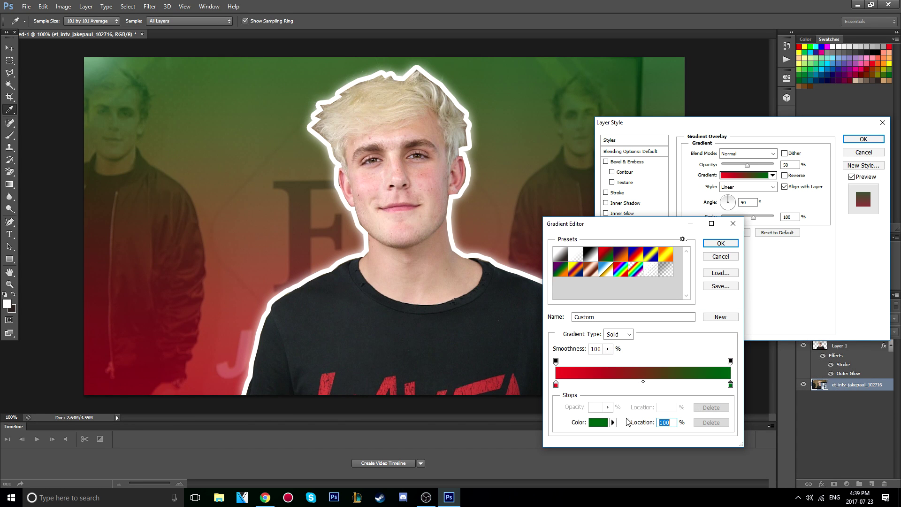
{"action": "left_click", "coordinate": [602, 423]}
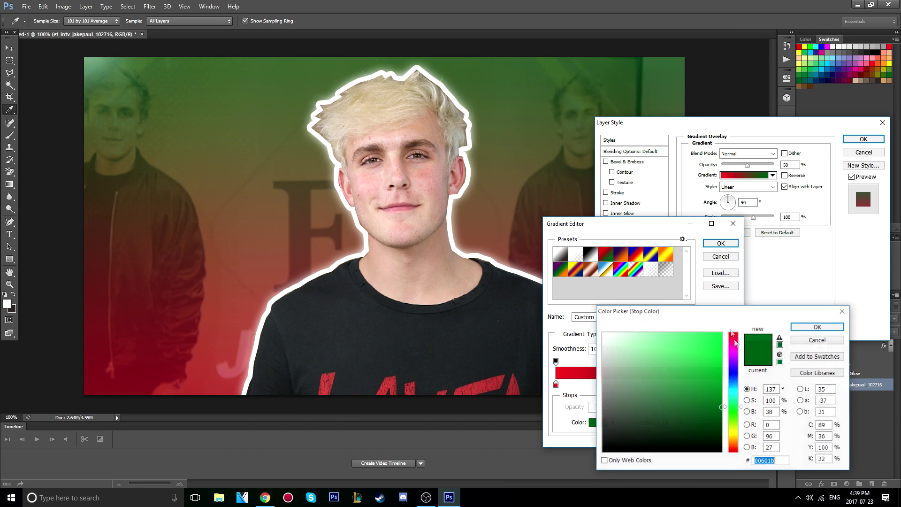
{"action": "left_click", "coordinate": [733, 369]}
{"action": "left_click", "coordinate": [717, 341]}
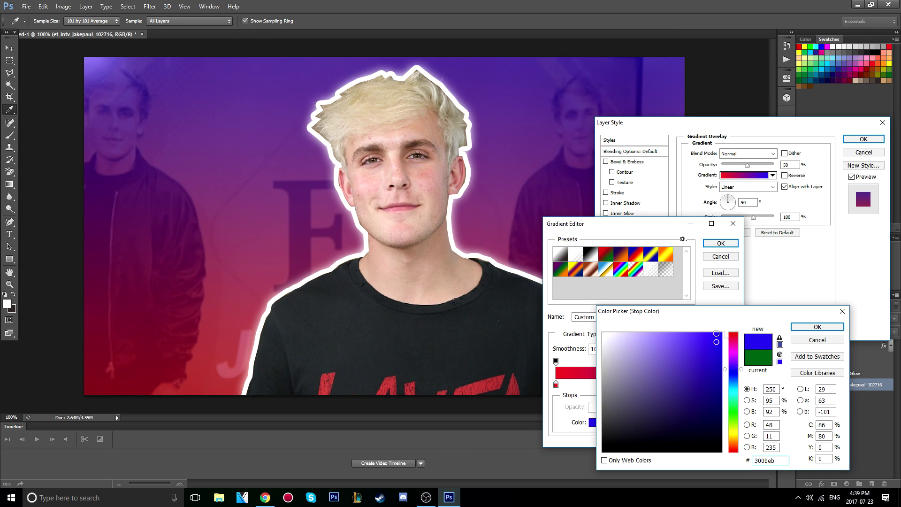
{"action": "left_click", "coordinate": [817, 326]}
{"action": "left_click", "coordinate": [721, 243]}
{"action": "left_click_drag", "start_coordinate": [692, 129], "coordinate": [413, 201]}
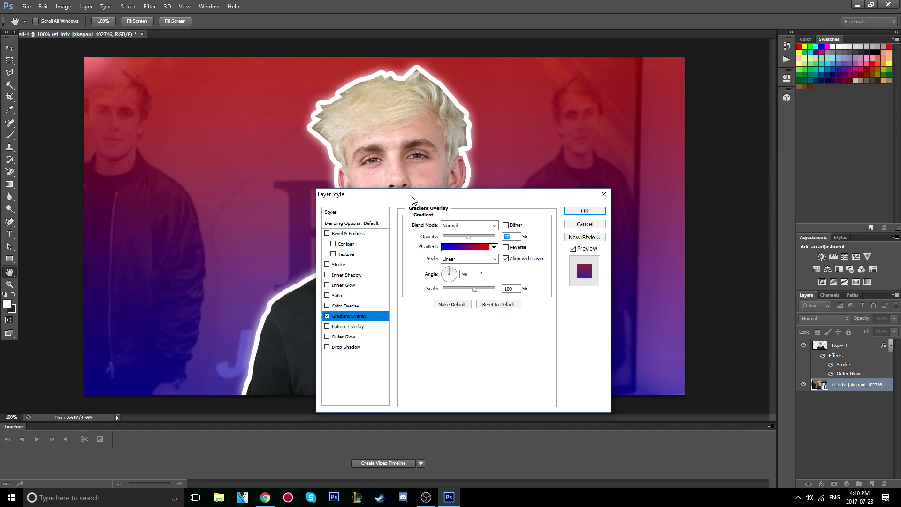
{"action": "left_click", "coordinate": [566, 212]}
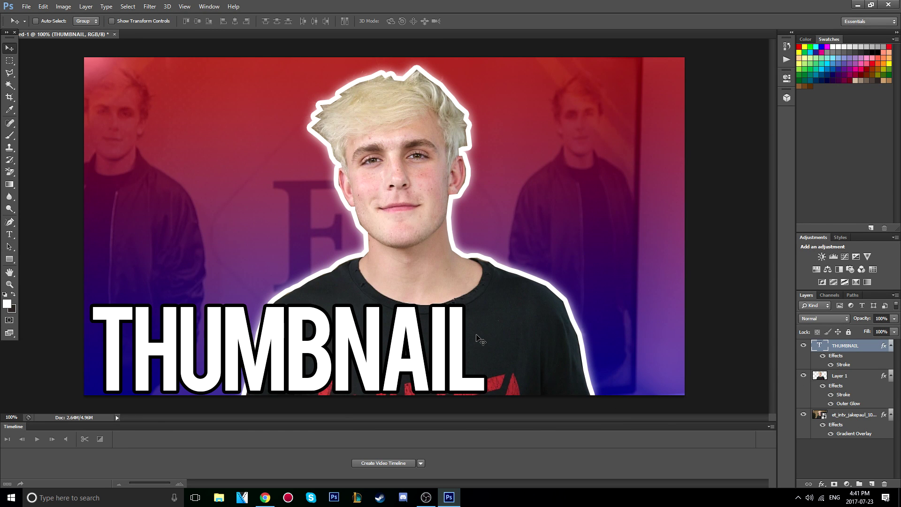
Step: Warp the THUMBNAIL text with Arc Lower at bend +17 and move it to bottom centre
{"action": "right_click", "coordinate": [857, 350]}
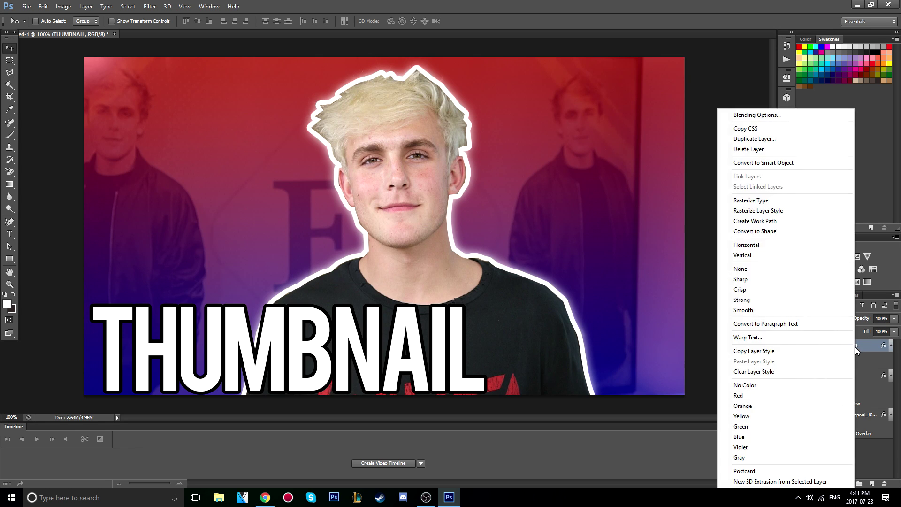
{"action": "left_click", "coordinate": [782, 338]}
{"action": "left_click", "coordinate": [573, 223]}
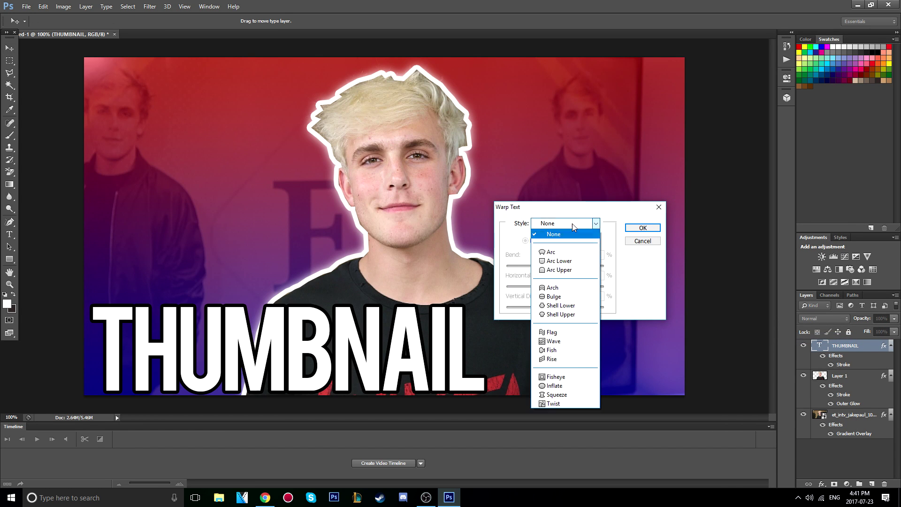
{"action": "left_click", "coordinate": [559, 261]}
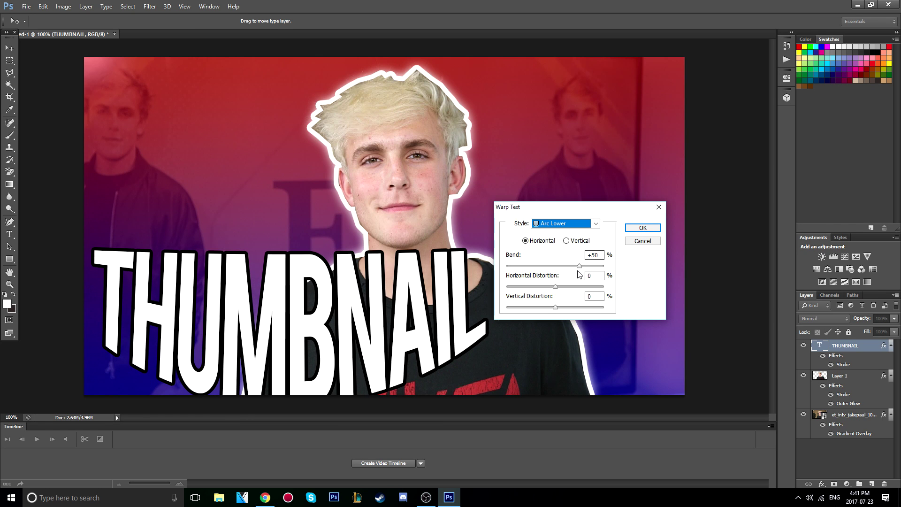
{"action": "left_click_drag", "start_coordinate": [580, 266], "coordinate": [565, 270]}
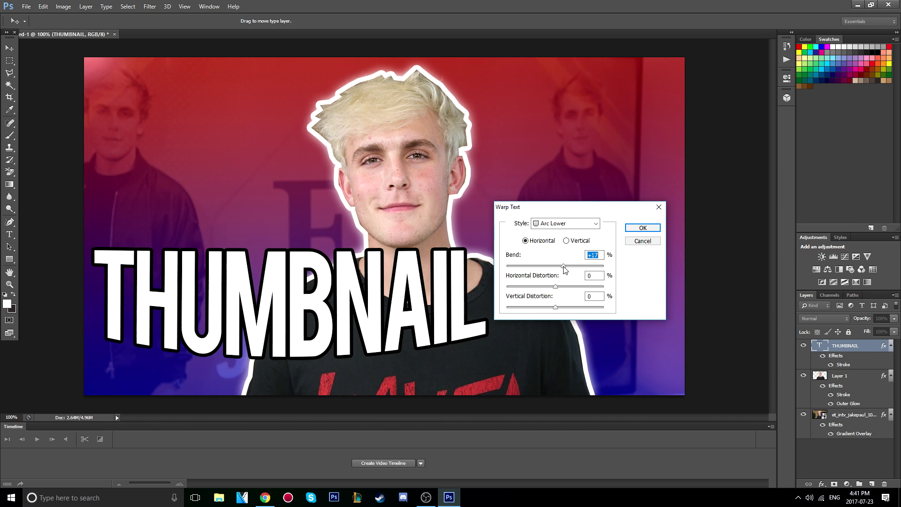
{"action": "left_click", "coordinate": [657, 228]}
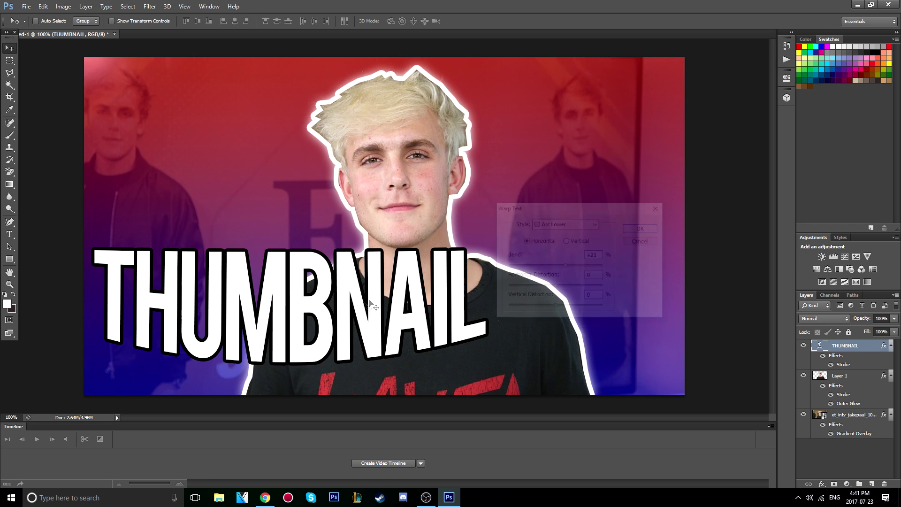
{"action": "left_click_drag", "start_coordinate": [365, 299], "coordinate": [459, 319]}
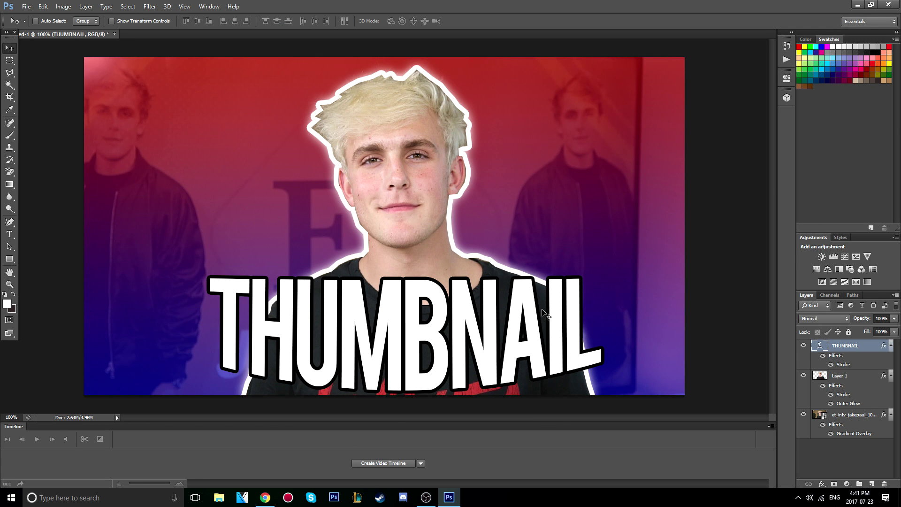